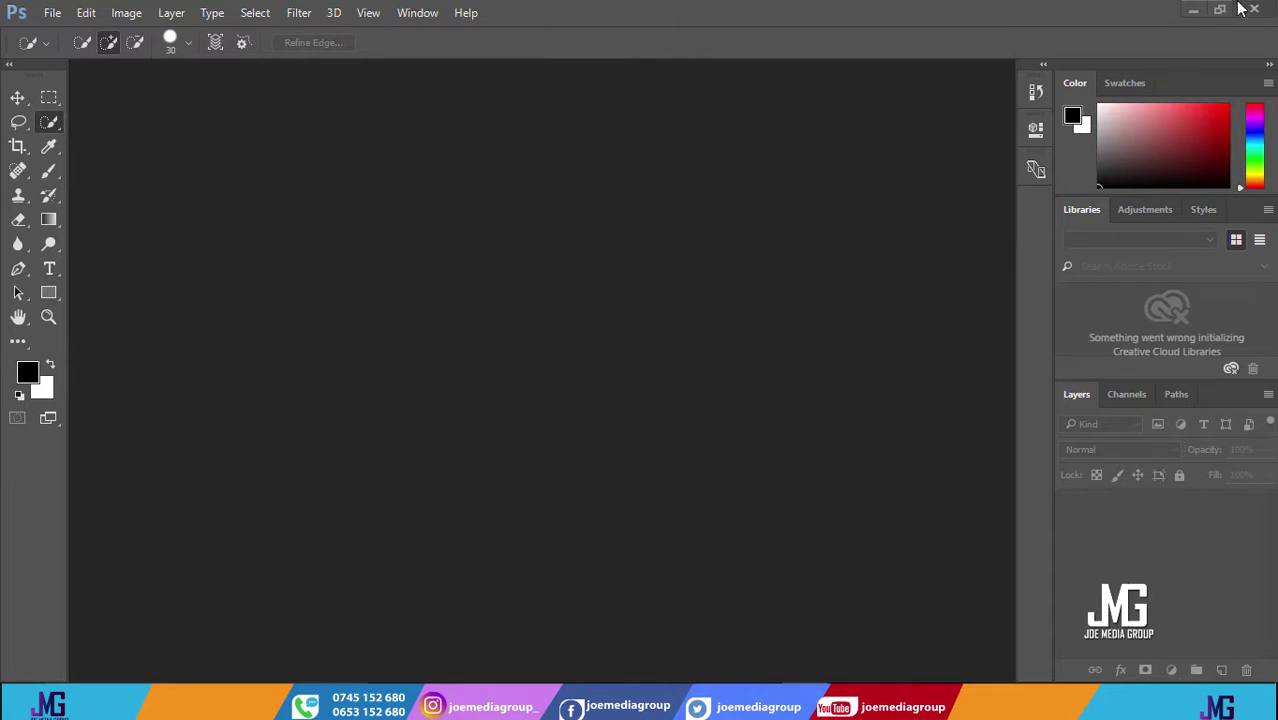
- Minimize Photoshop to reveal the DCIM wedding photo folder in File Explorer
left_click(1190, 12)
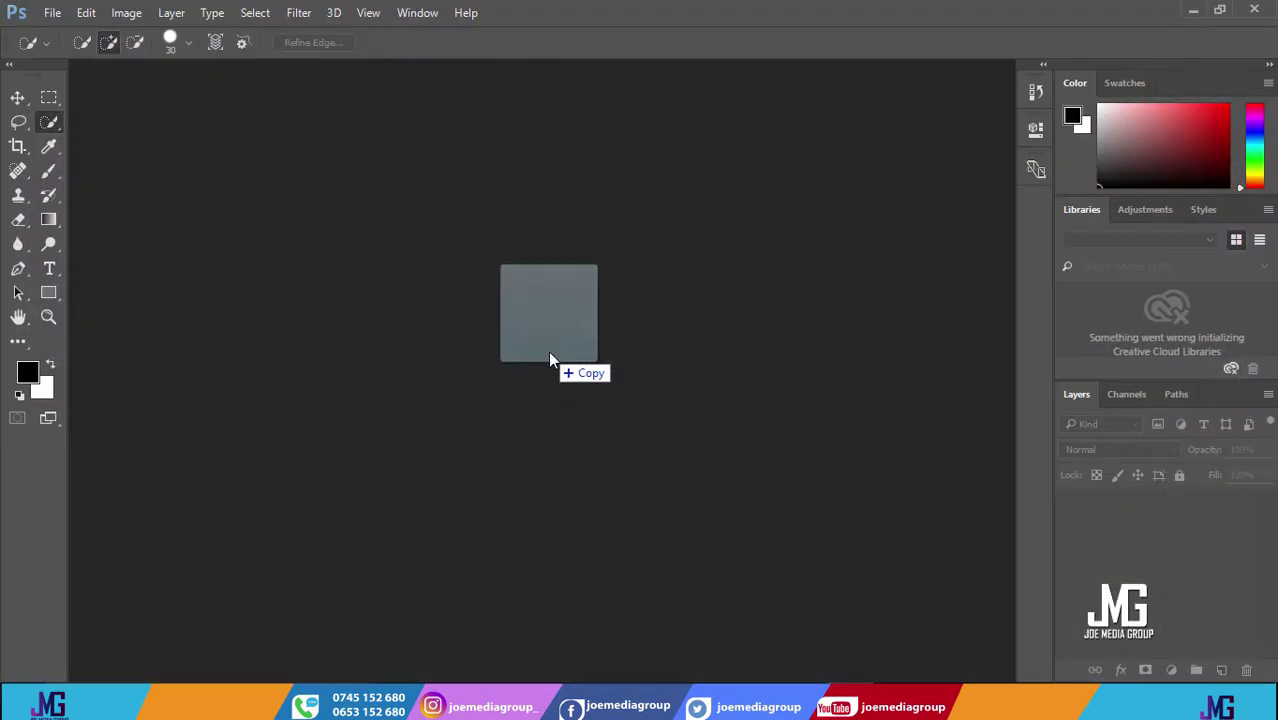
- Drag IMG_3190.JPG from the DCIM folder into Photoshop to open it as a document
left_click_drag(848, 668, 801, 617)
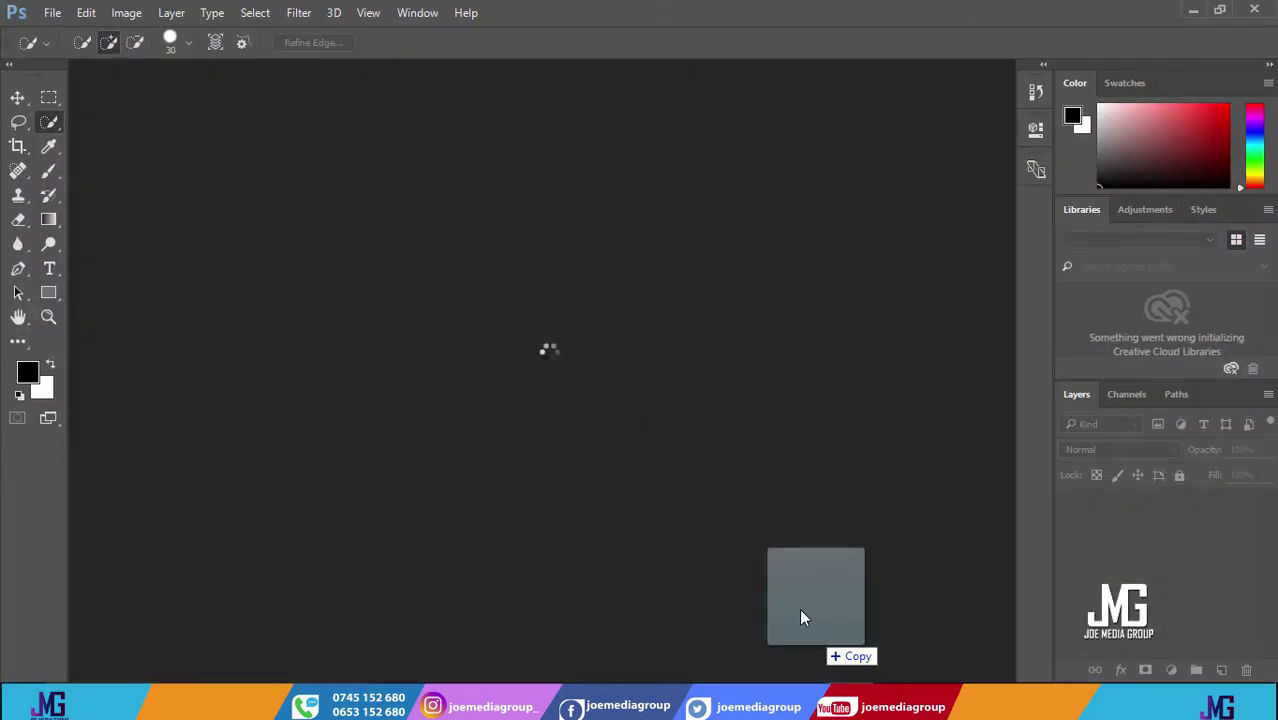
key("v")
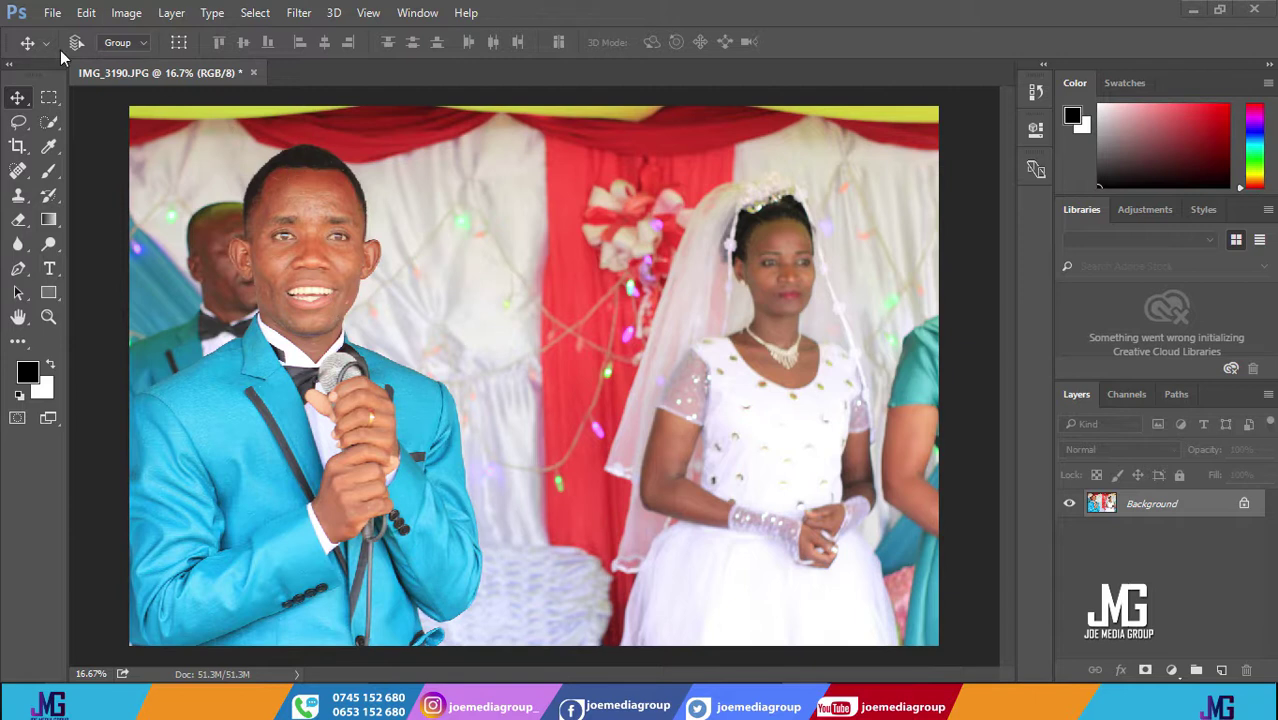
- Switch to the Quick Selection Tool from the selection tool group
right_click(48, 122)
left_click(135, 122)
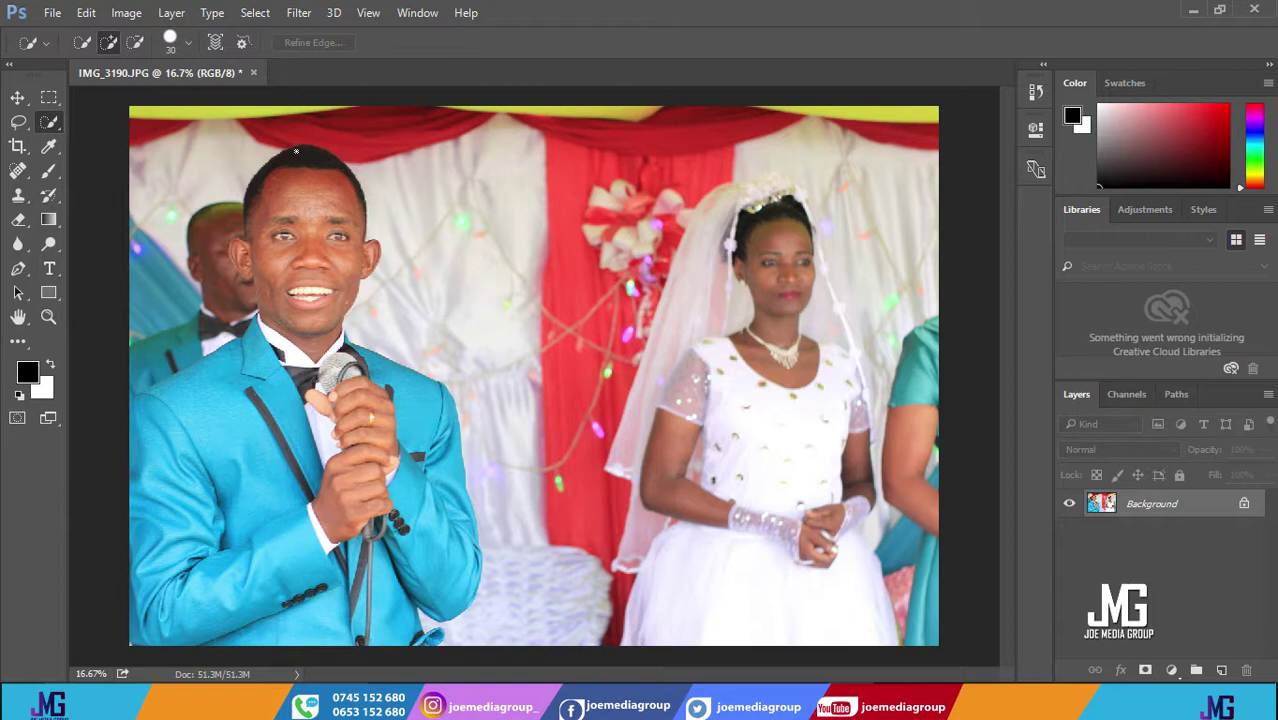
- Paint a quick selection over the groom's head, blue jacket, shoulders and microphone hand
mouse_move(298, 160)
left_mouse_down()
mouse_move(225, 300)
mouse_move(288, 618)
mouse_move(250, 632)
left_mouse_up()
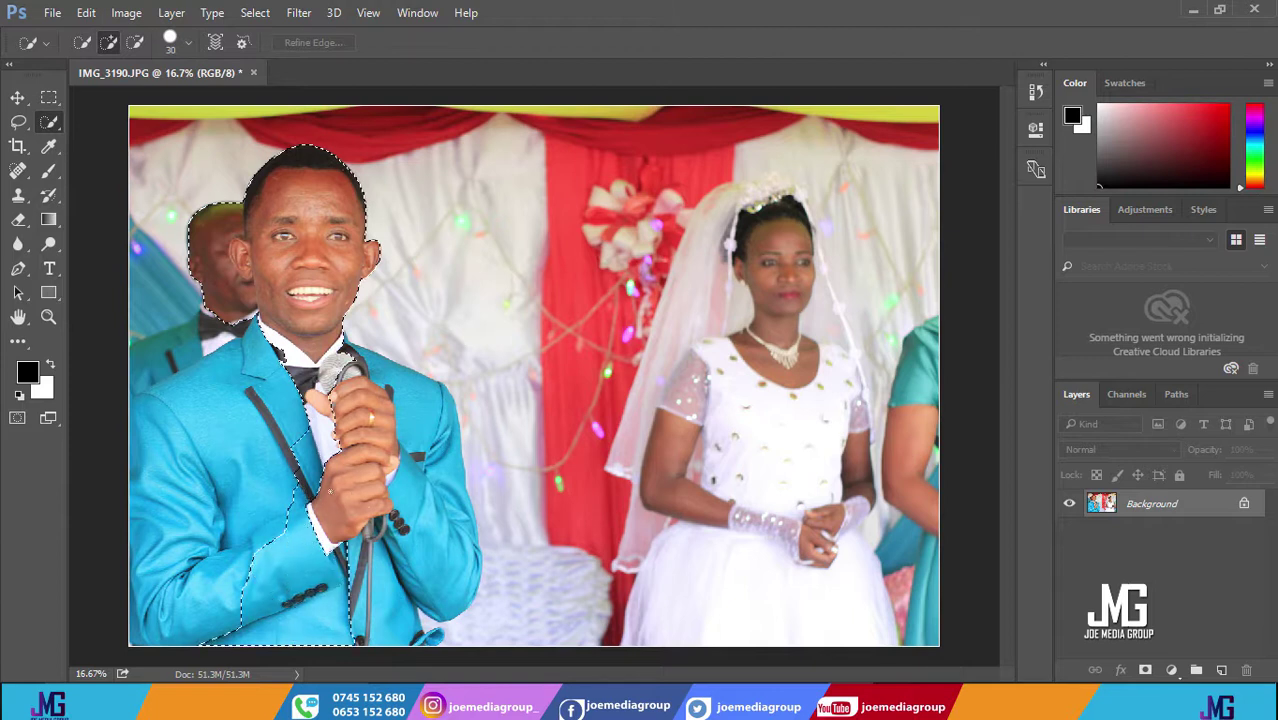
left_click_drag(340, 400, 457, 543)
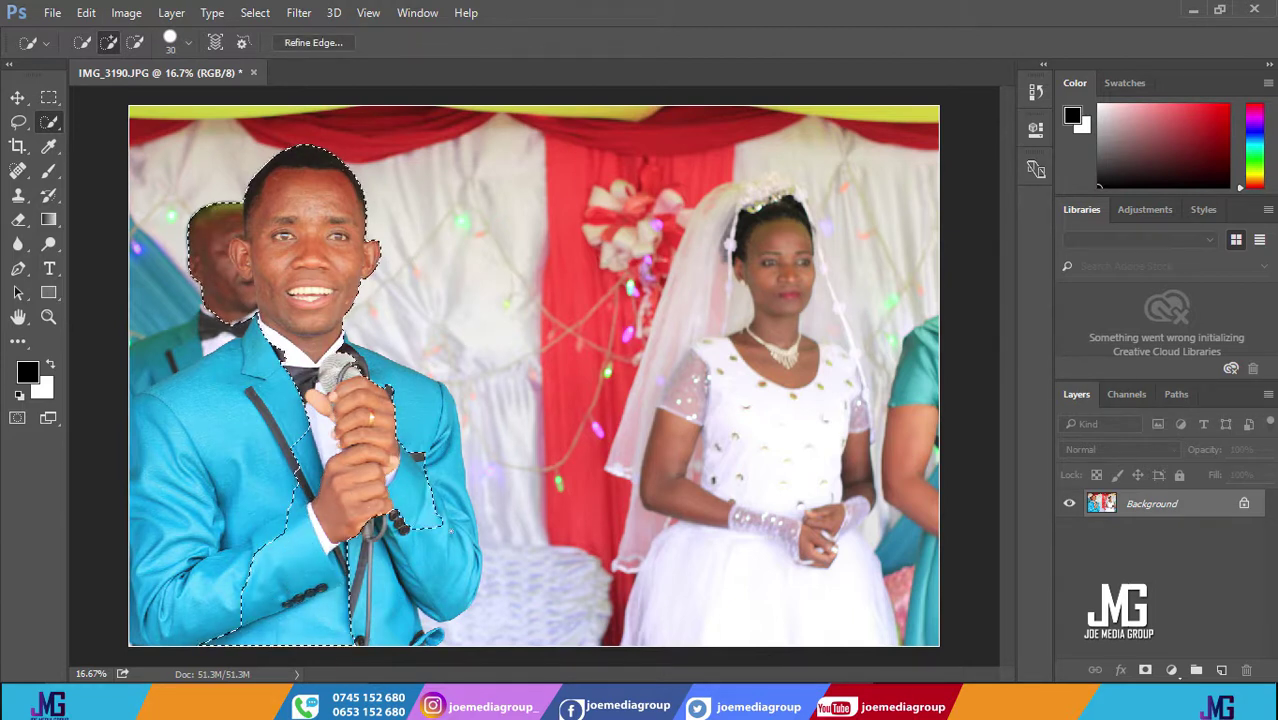
left_click_drag(423, 456, 430, 414)
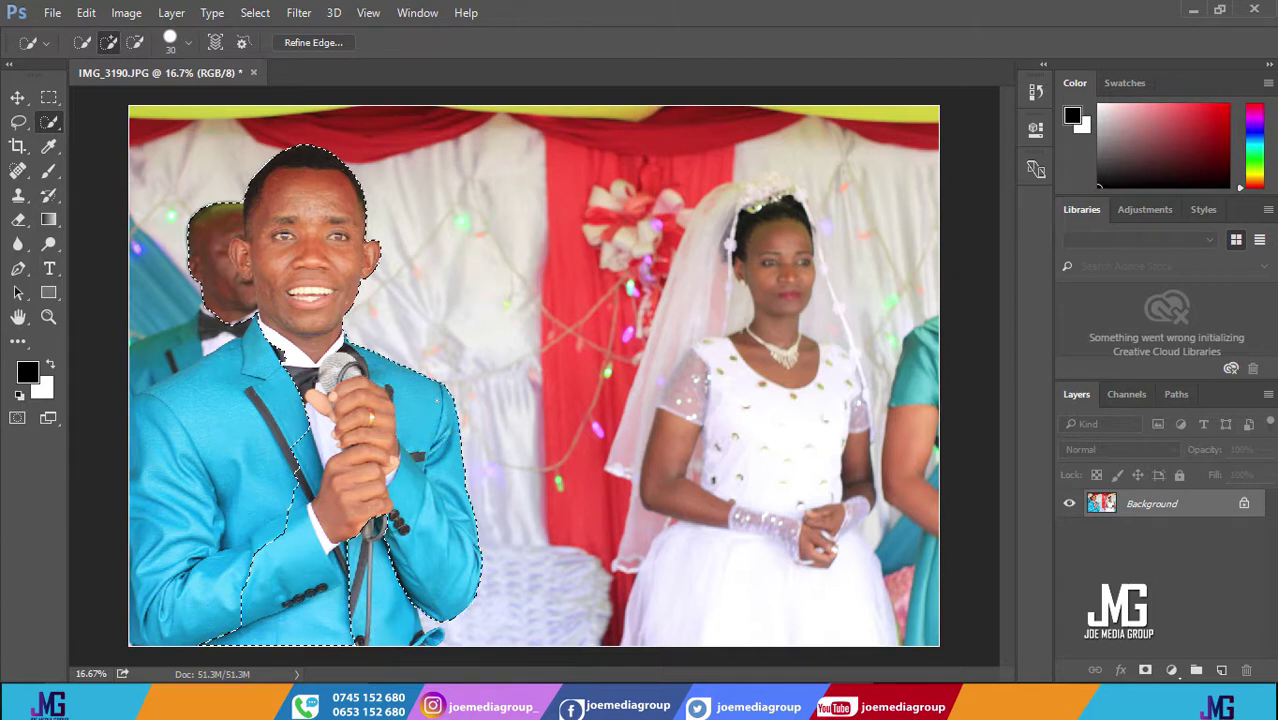
left_click_drag(377, 514, 370, 595)
left_click_drag(305, 465, 148, 477)
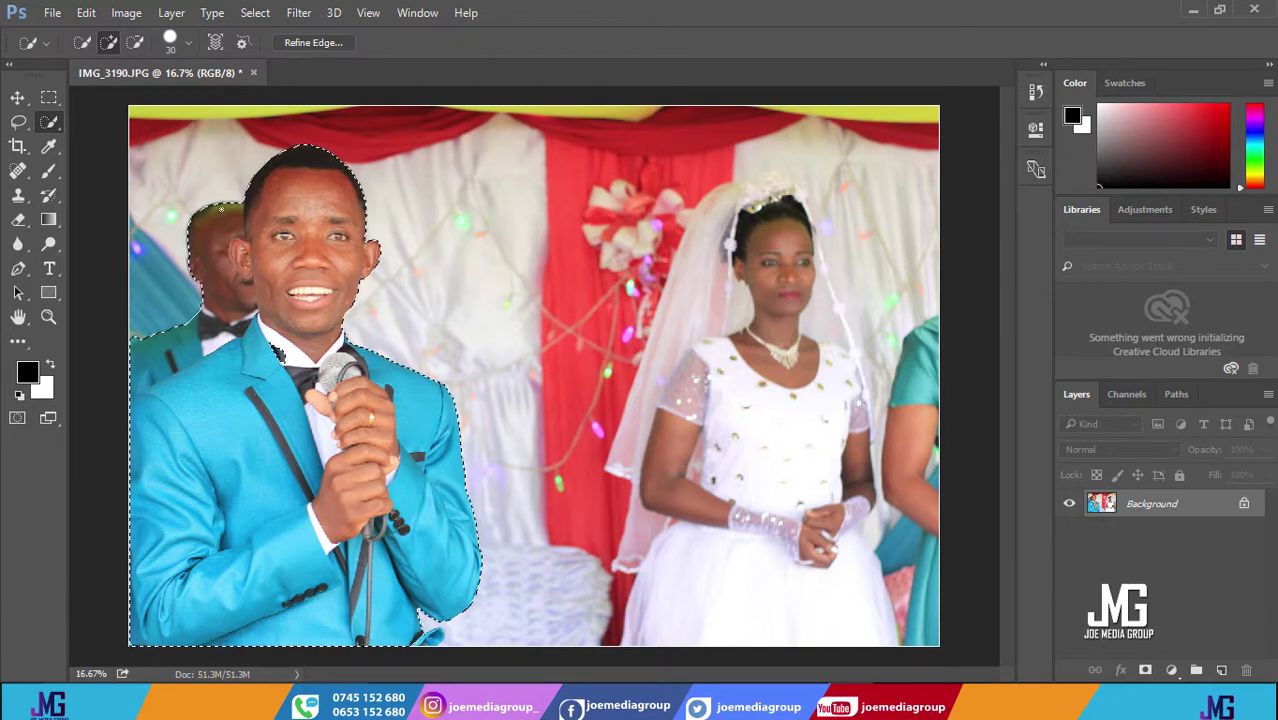
- Subtract the background man's head from the selection using Alt
key("alt")
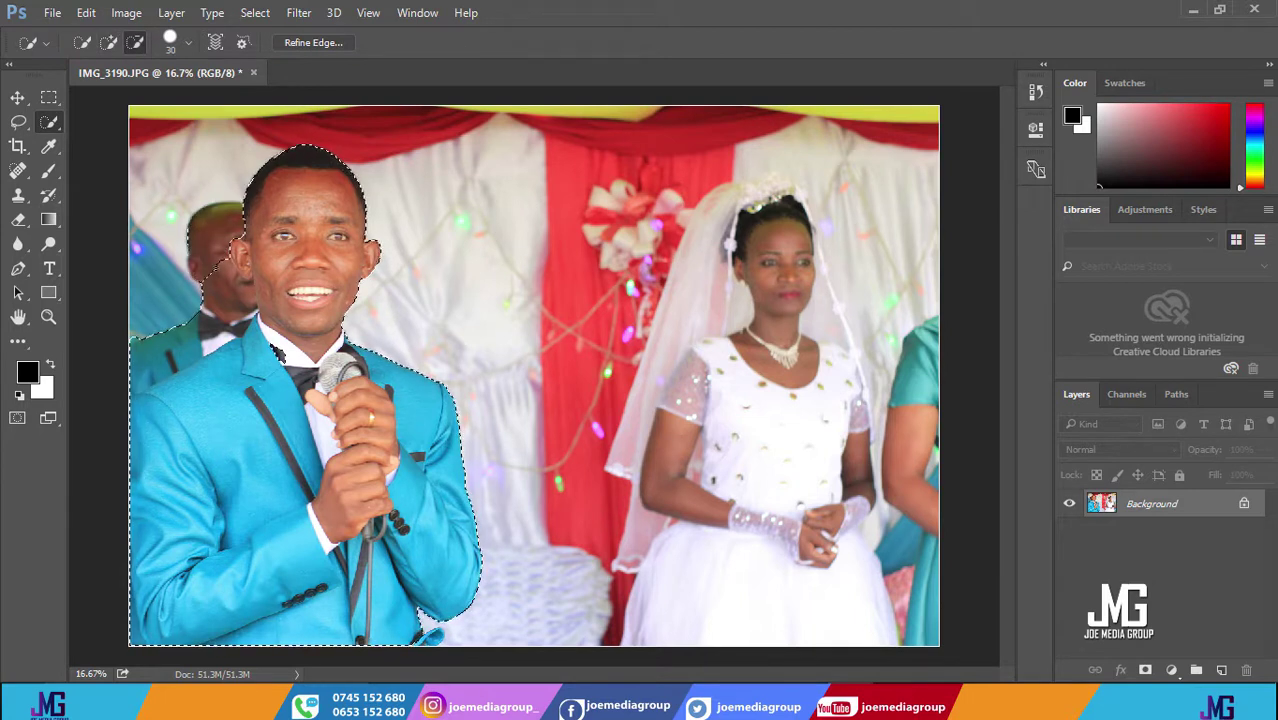
mouse_move(200, 215)
left_mouse_down()
mouse_move(222, 297)
mouse_move(150, 360)
mouse_move(230, 350)
left_mouse_up()
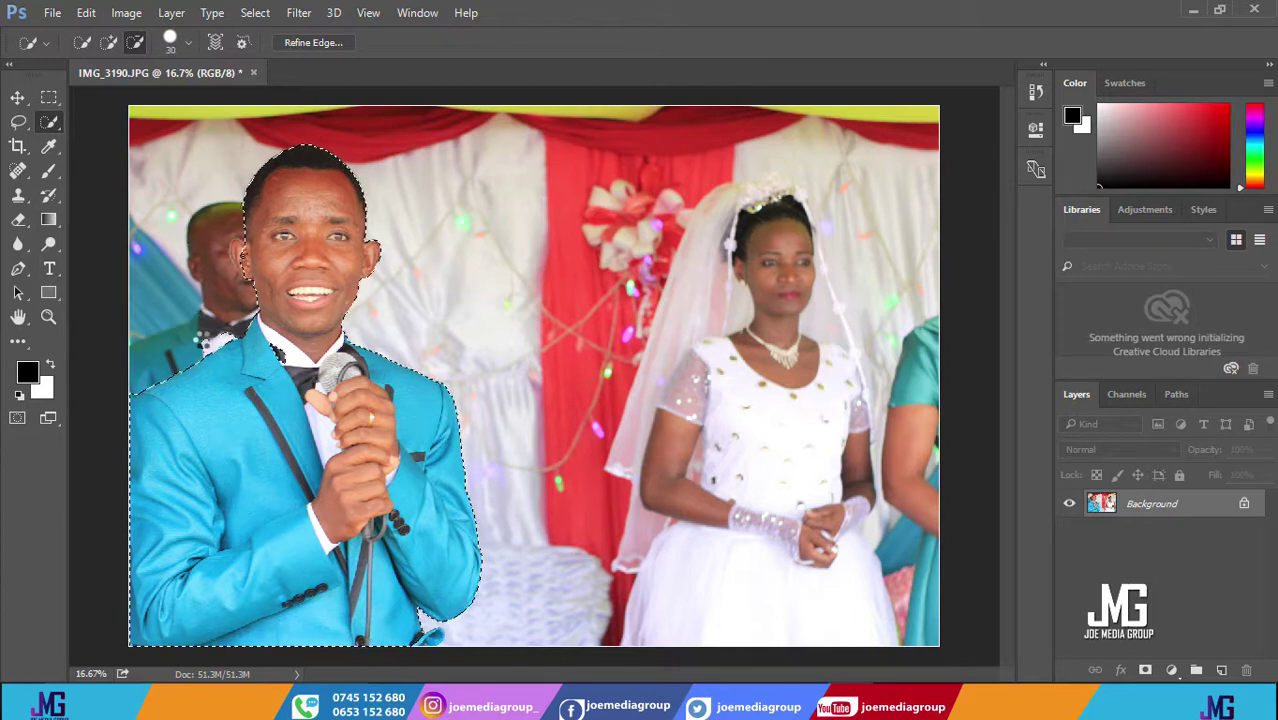
key("alt")
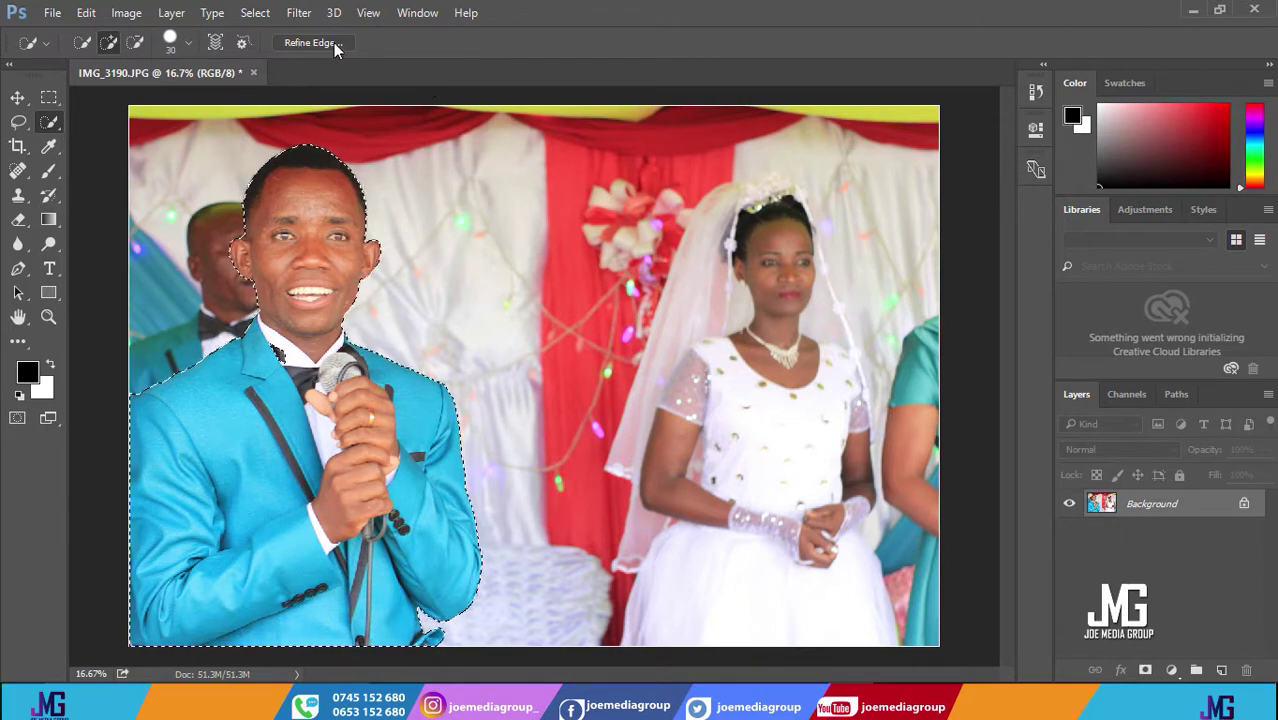
- Open Refine Edge, move its dialog off the groom and view the preview modes
left_click(328, 43)
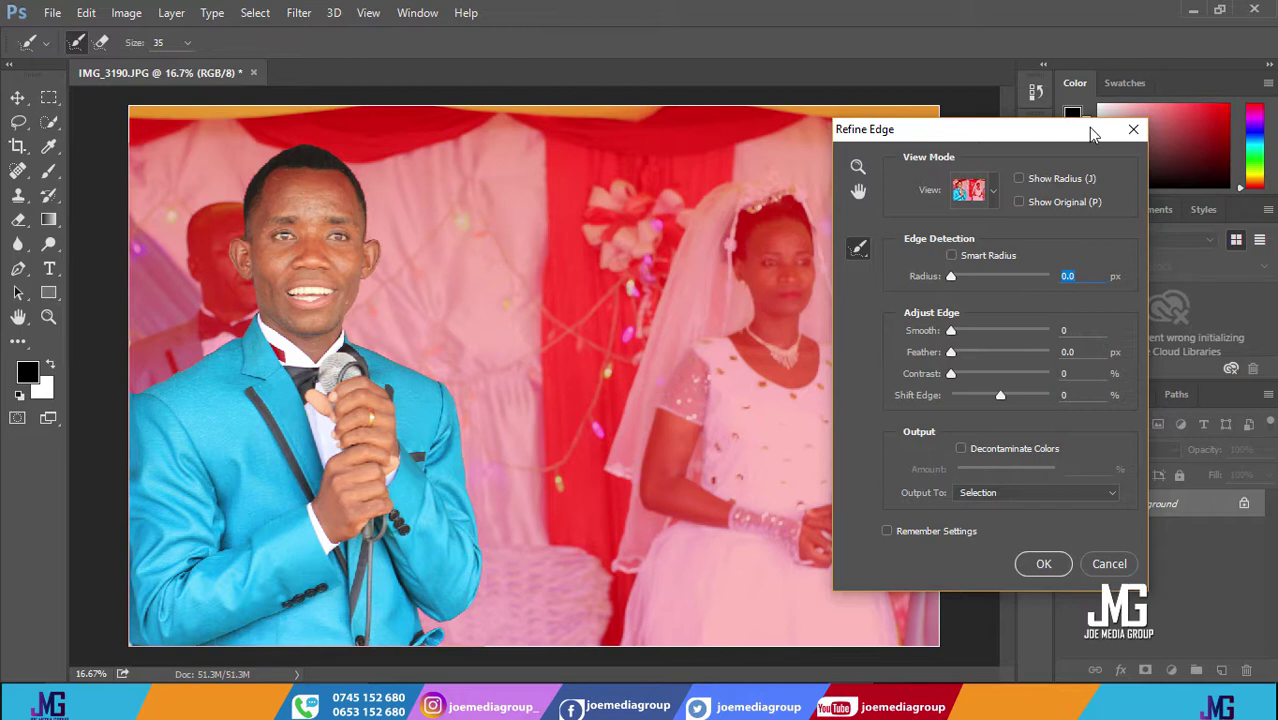
key("Return")
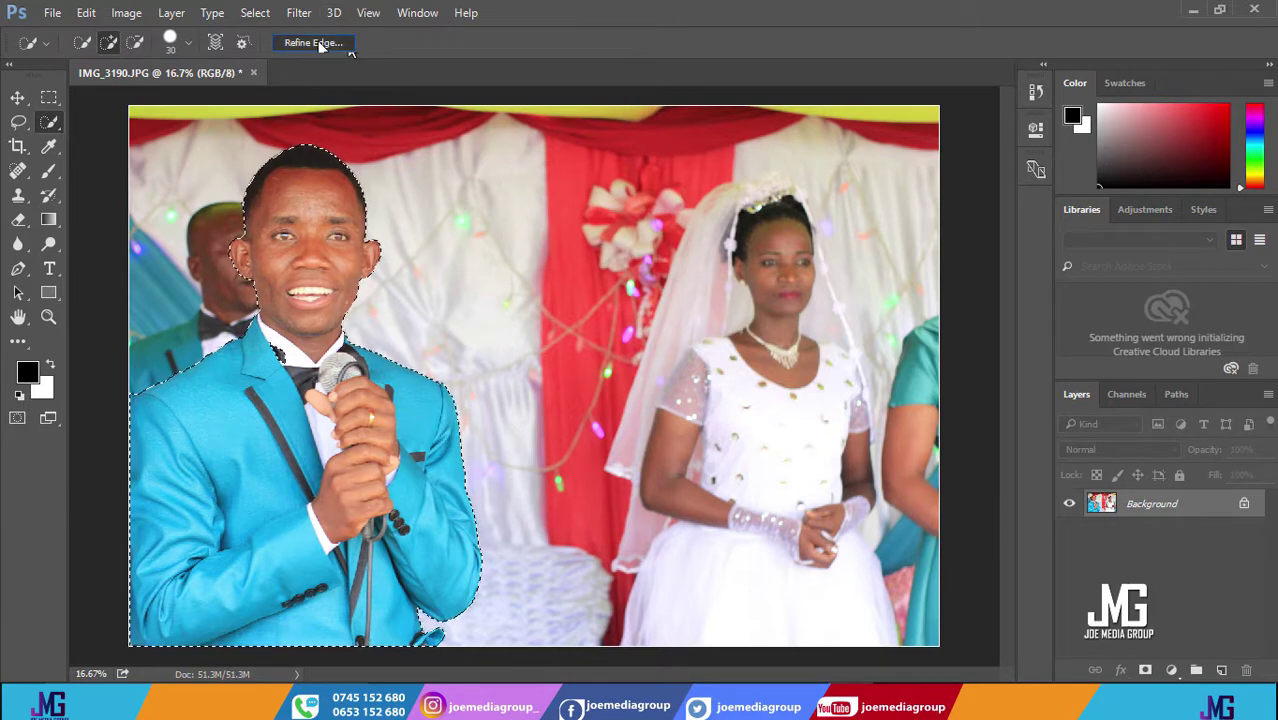
left_click(318, 44)
left_click_drag(1032, 130, 928, 120)
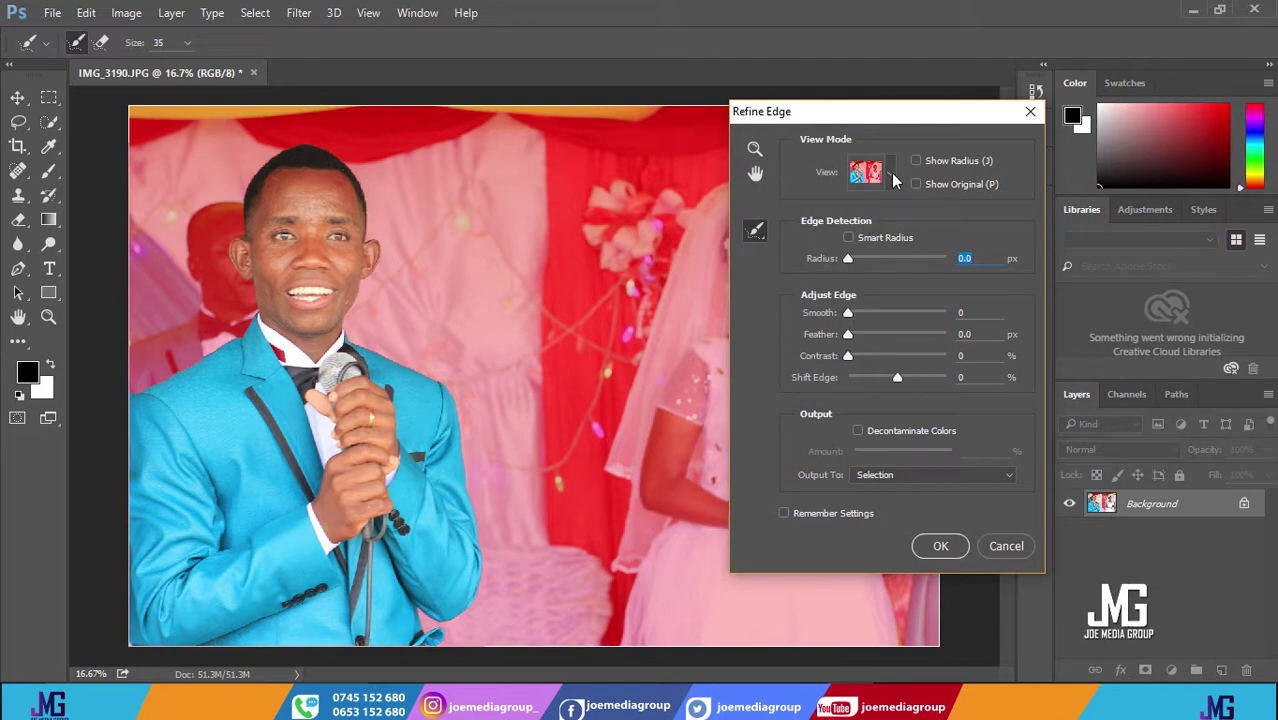
left_click(891, 173)
- Enable Smart Radius with radius 6.4 px, Smooth 4, Contrast 4, and Decontaminate Colors
left_click(848, 240)
left_click_drag(853, 270, 855, 262)
left_click_drag(855, 262, 871, 262)
left_click_drag(871, 261, 877, 262)
left_click_drag(848, 314, 852, 315)
left_click_drag(848, 357, 852, 420)
left_click(858, 430)
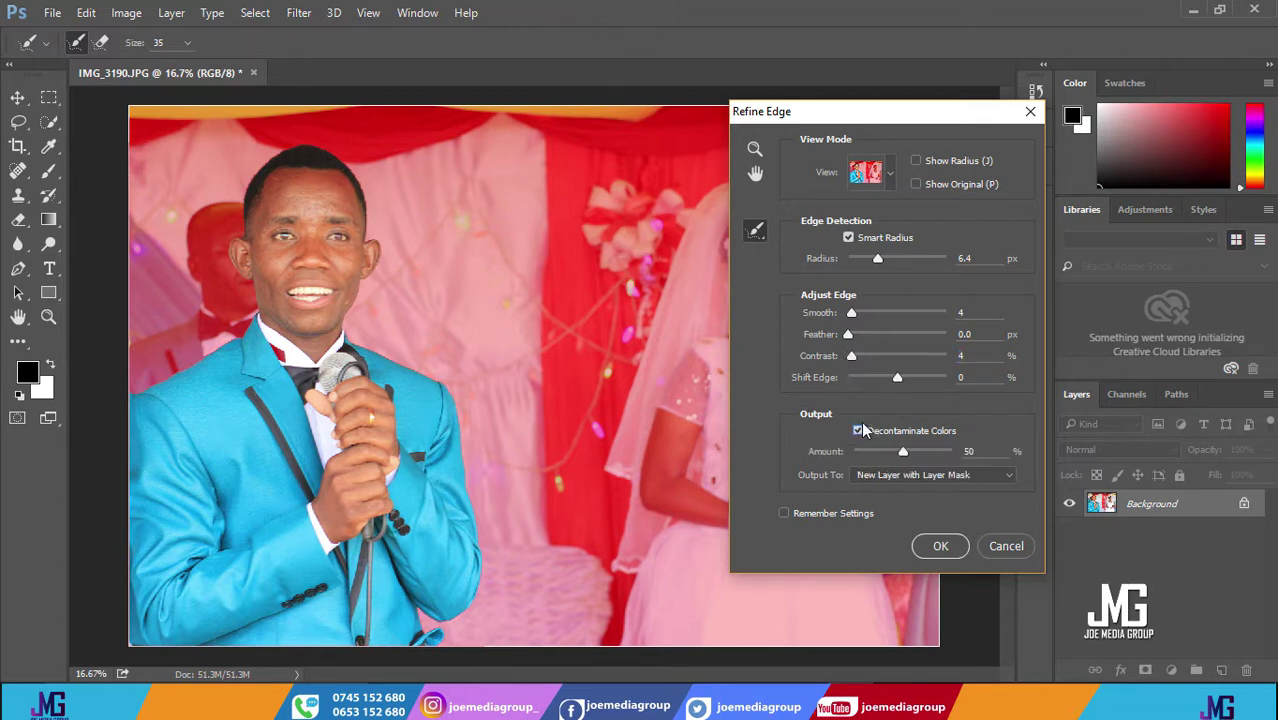
- Output the refined edge to a New Layer with Layer Mask and apply it
left_click(925, 475)
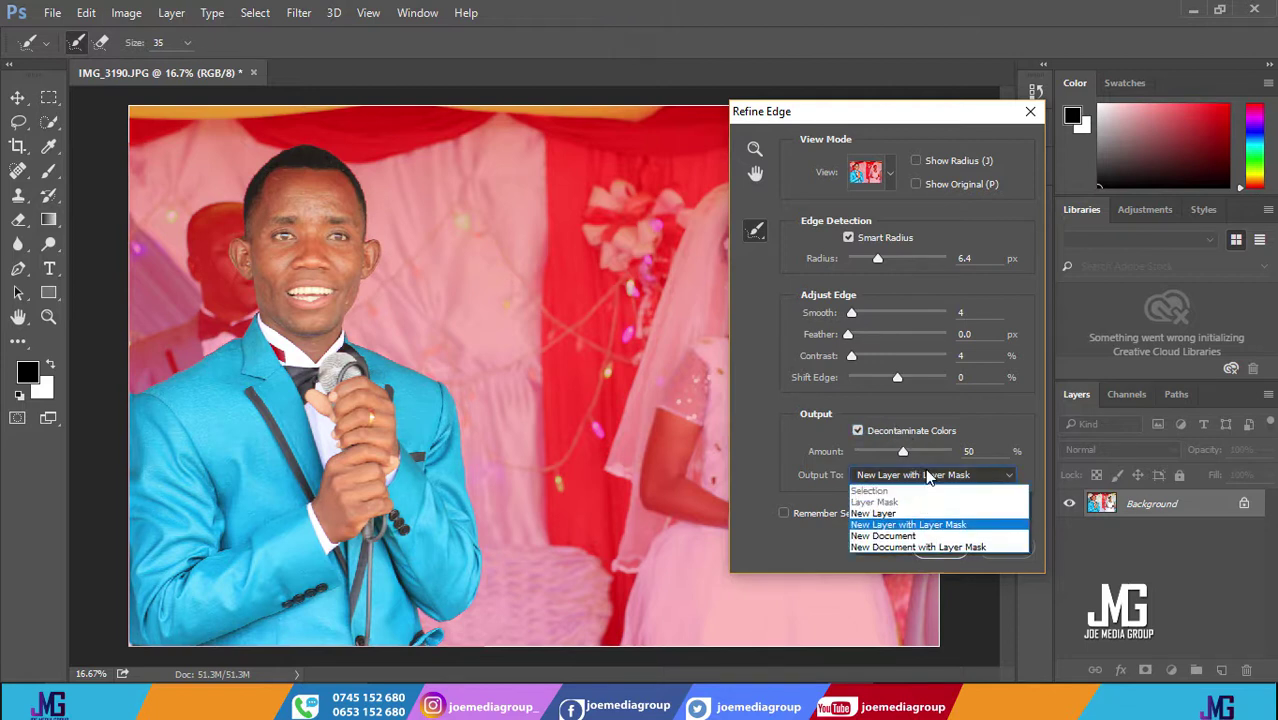
left_click(920, 525)
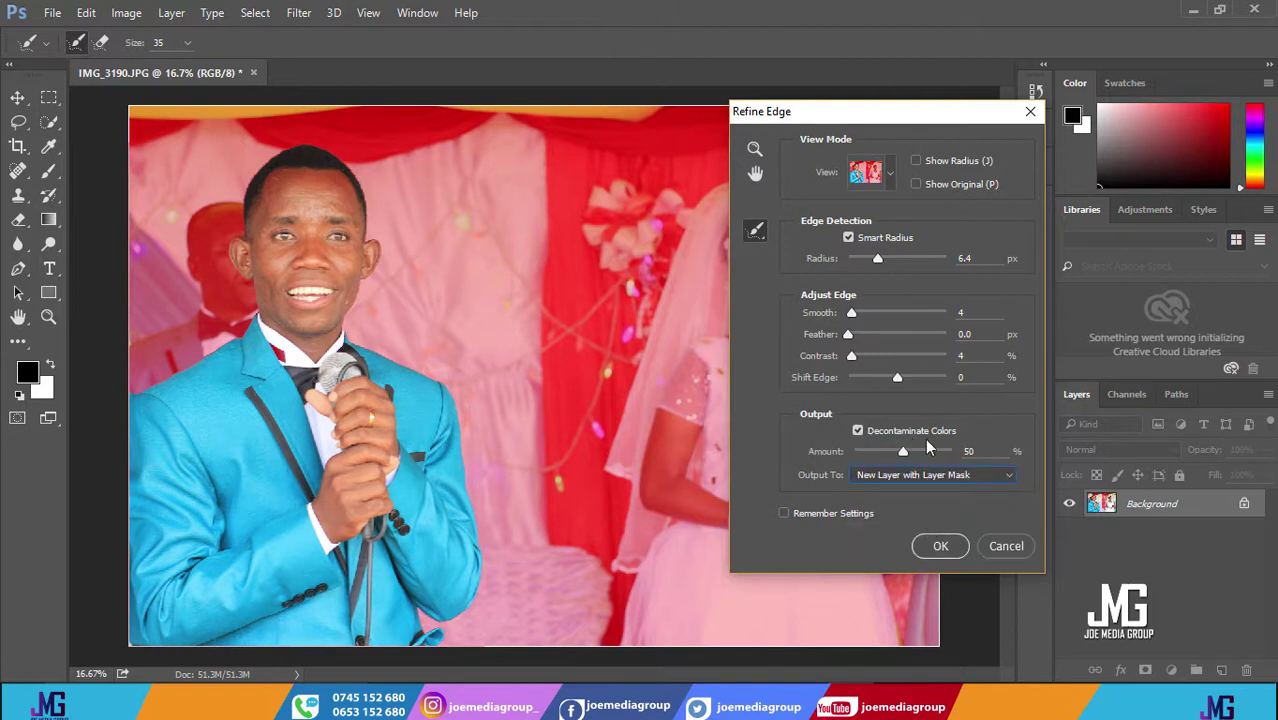
left_click(941, 549)
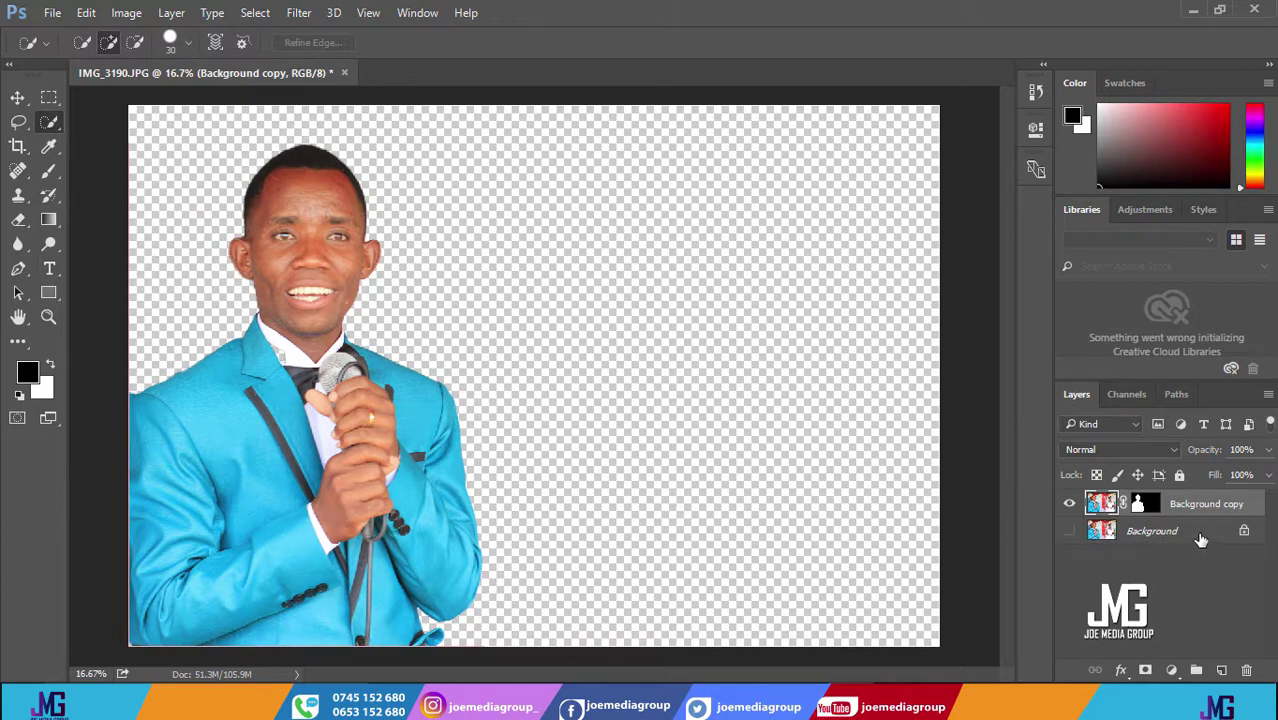
- Make the Background layer visible behind the groom cutout and select it
left_click(1069, 531)
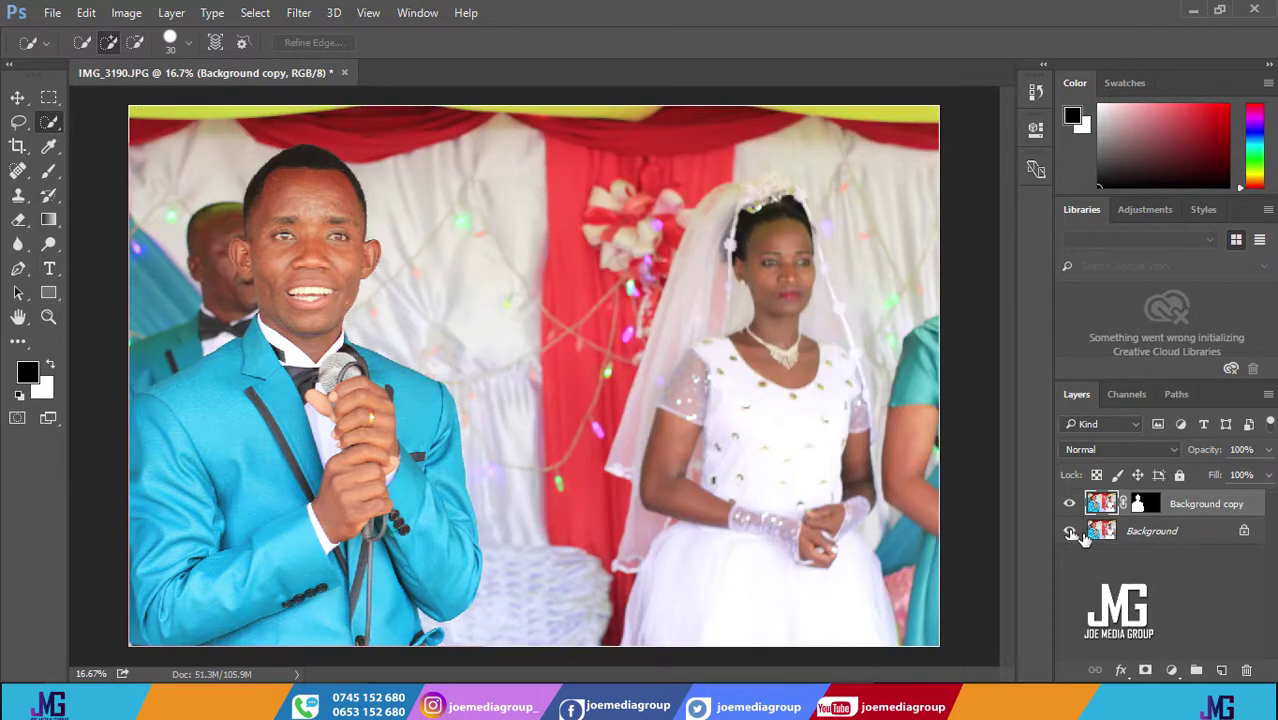
left_click(1069, 531)
left_click(1069, 531)
left_click(1176, 538)
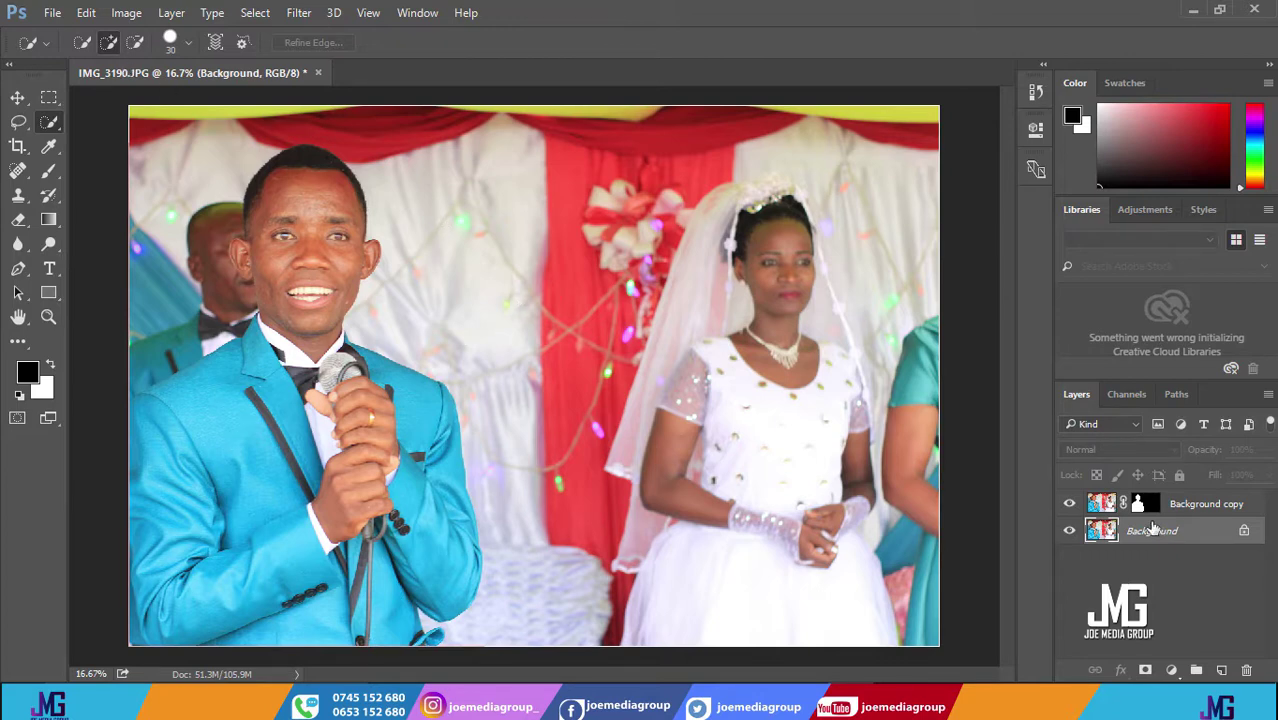
- Blur the Background layer with a 16.6-pixel Gaussian Blur
left_click(298, 13)
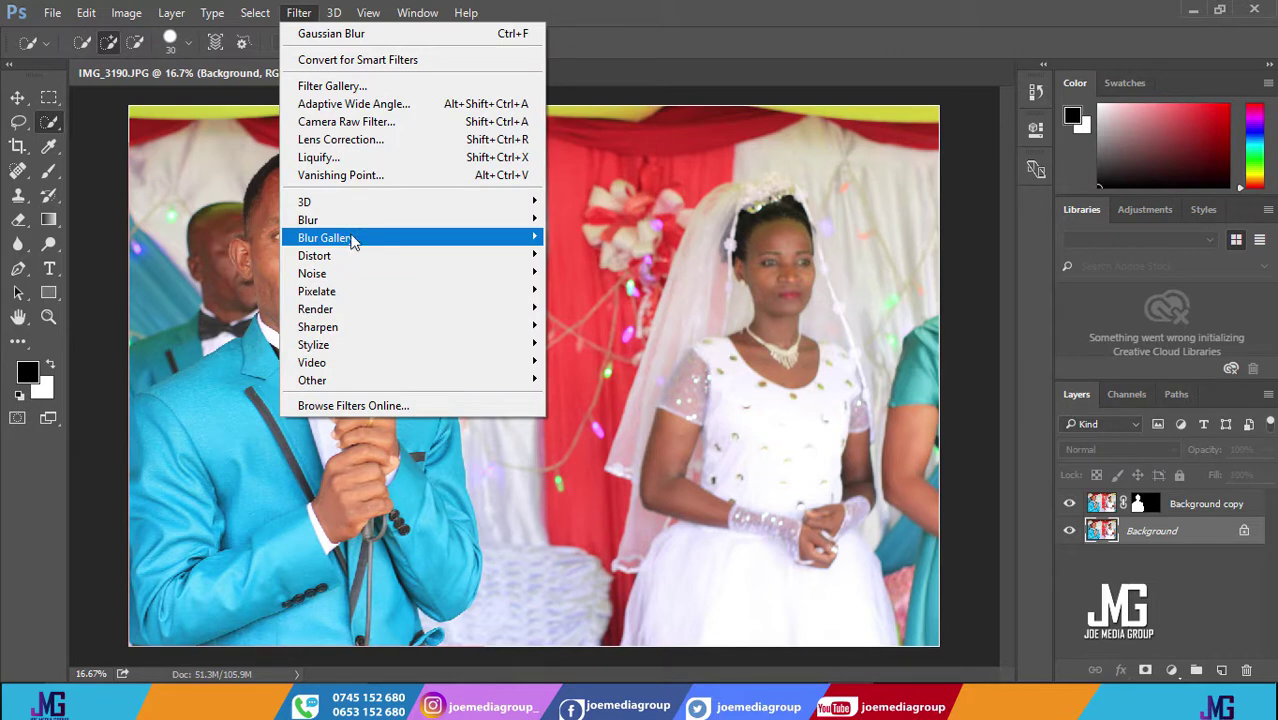
mouse_move(308, 220)
left_click(596, 291)
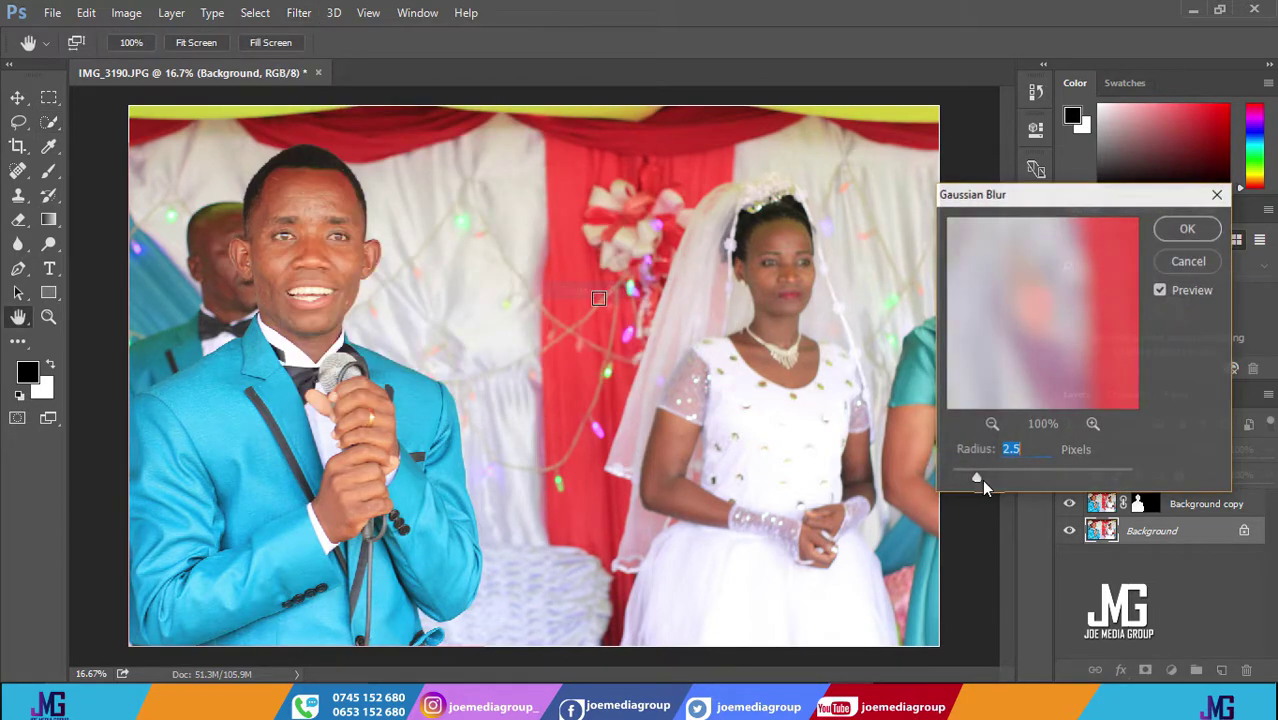
left_click_drag(981, 481, 993, 479)
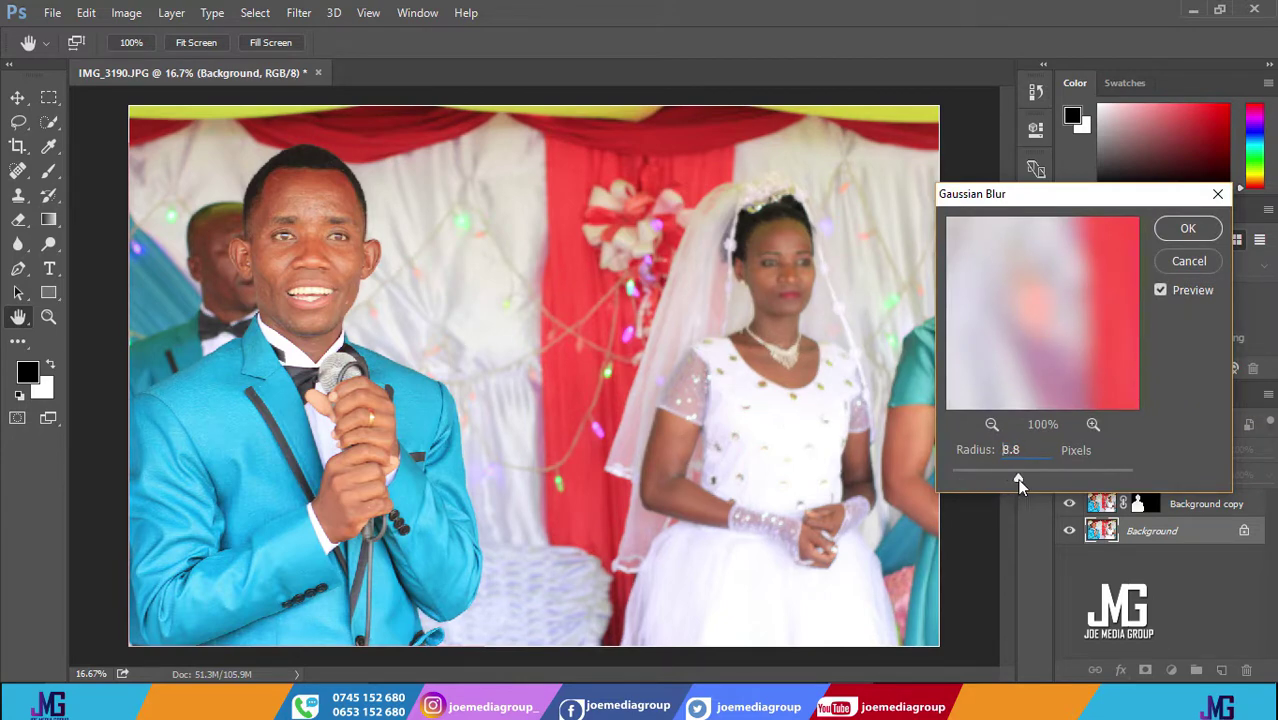
left_click_drag(1018, 481, 1019, 481)
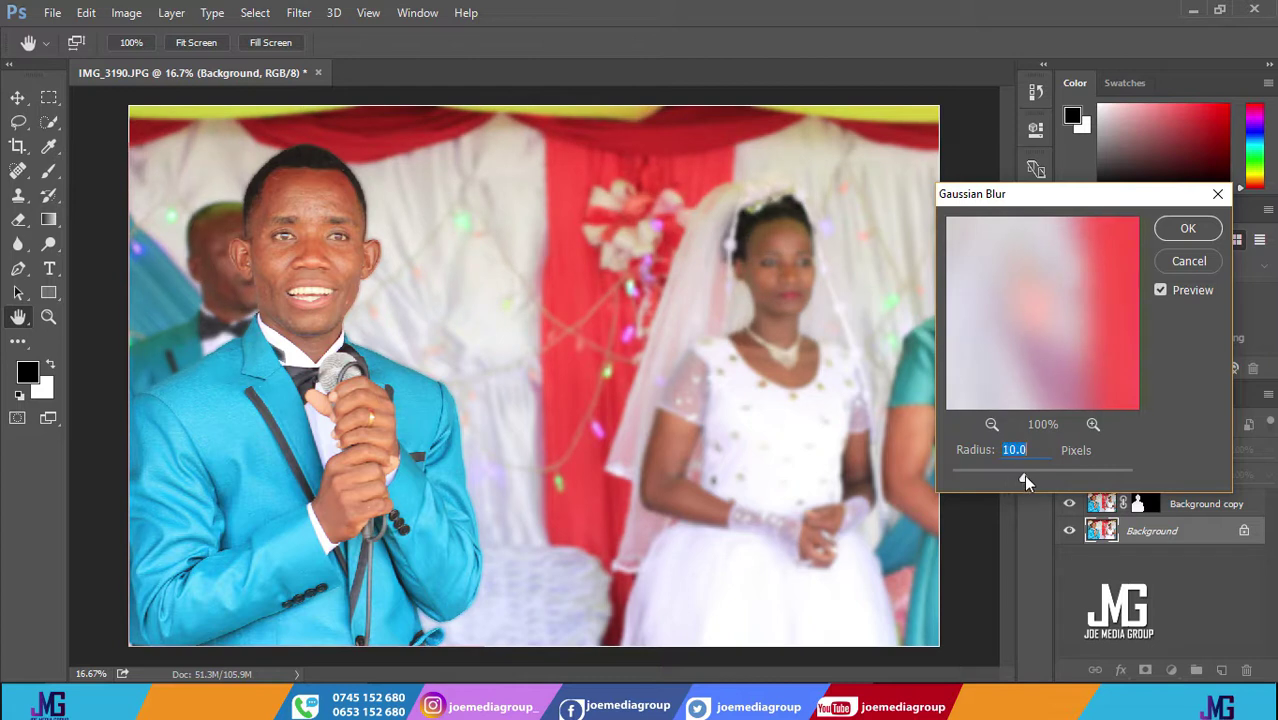
left_click_drag(1036, 476, 1041, 476)
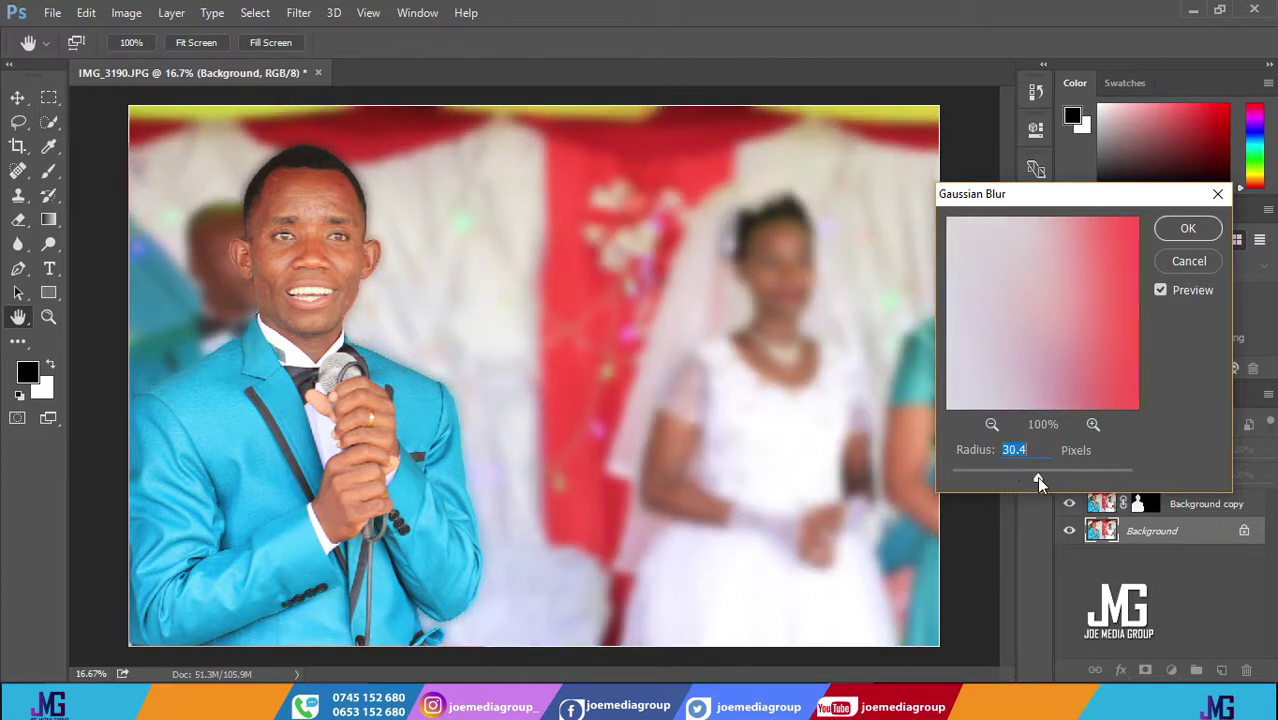
left_click_drag(1036, 476, 1027, 473)
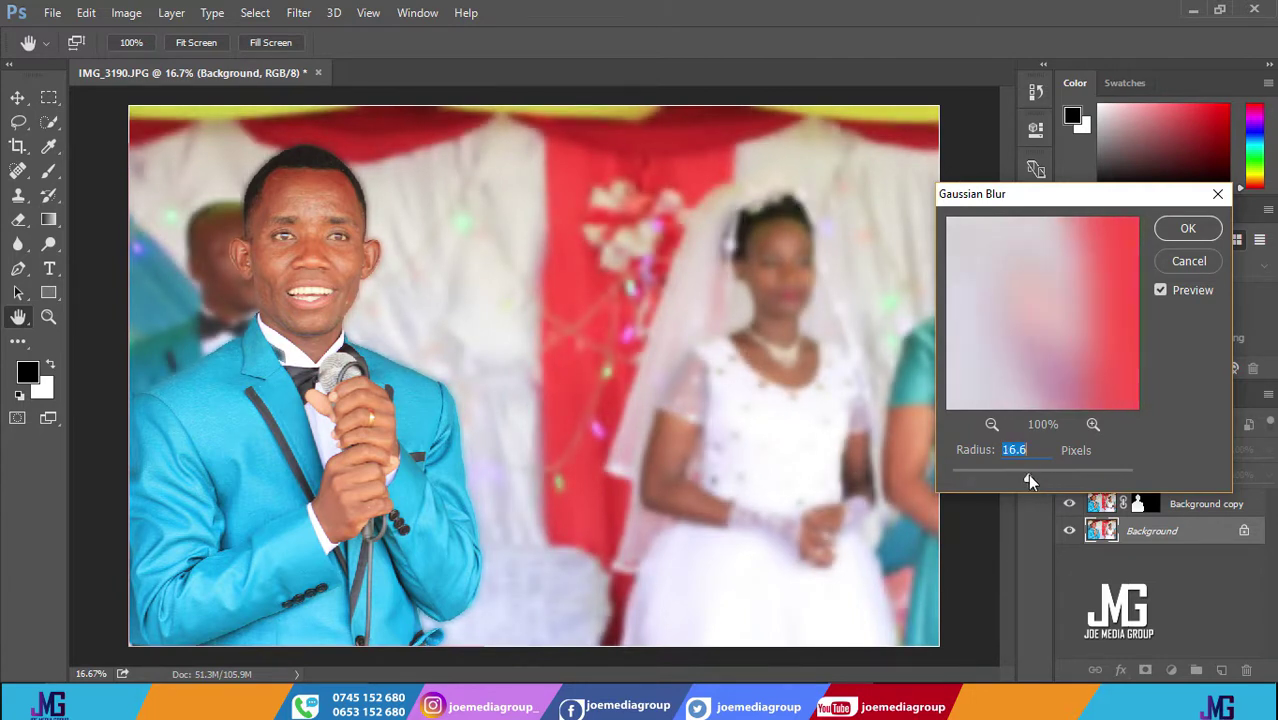
left_click(1183, 230)
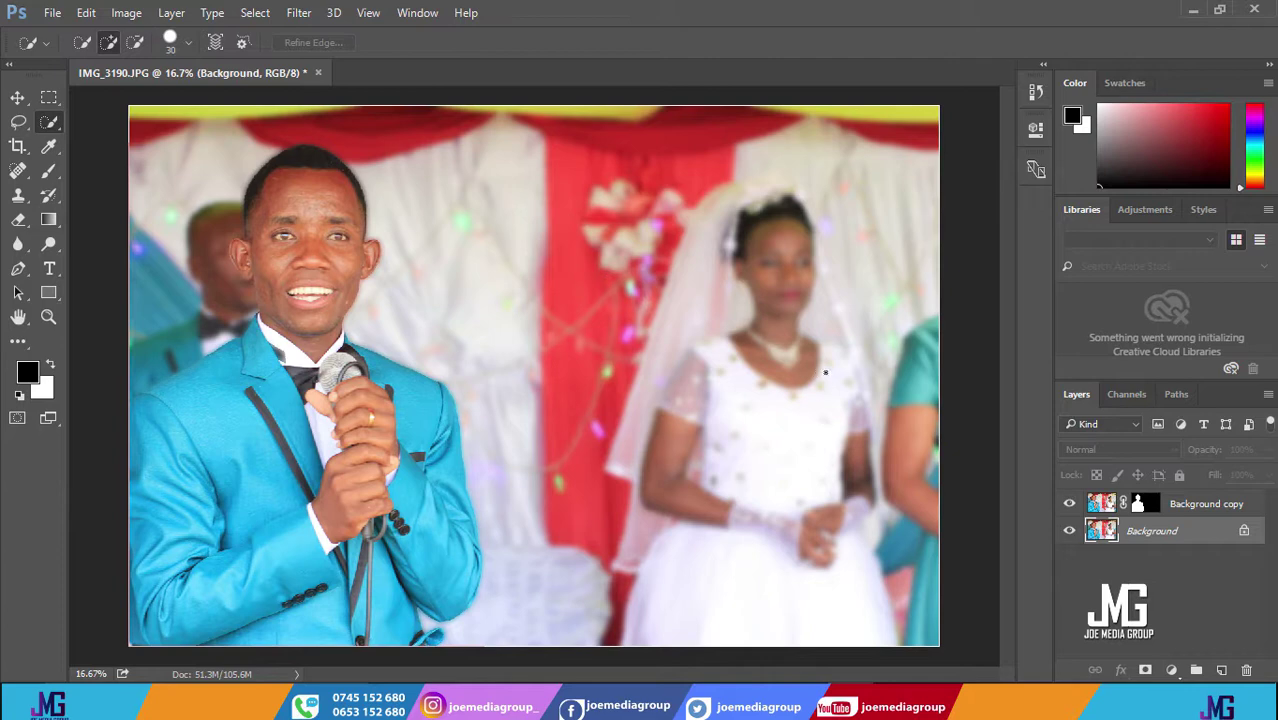
- Hide the blurred Background layer and place the DFHD F image as a linked file
left_click(1069, 531)
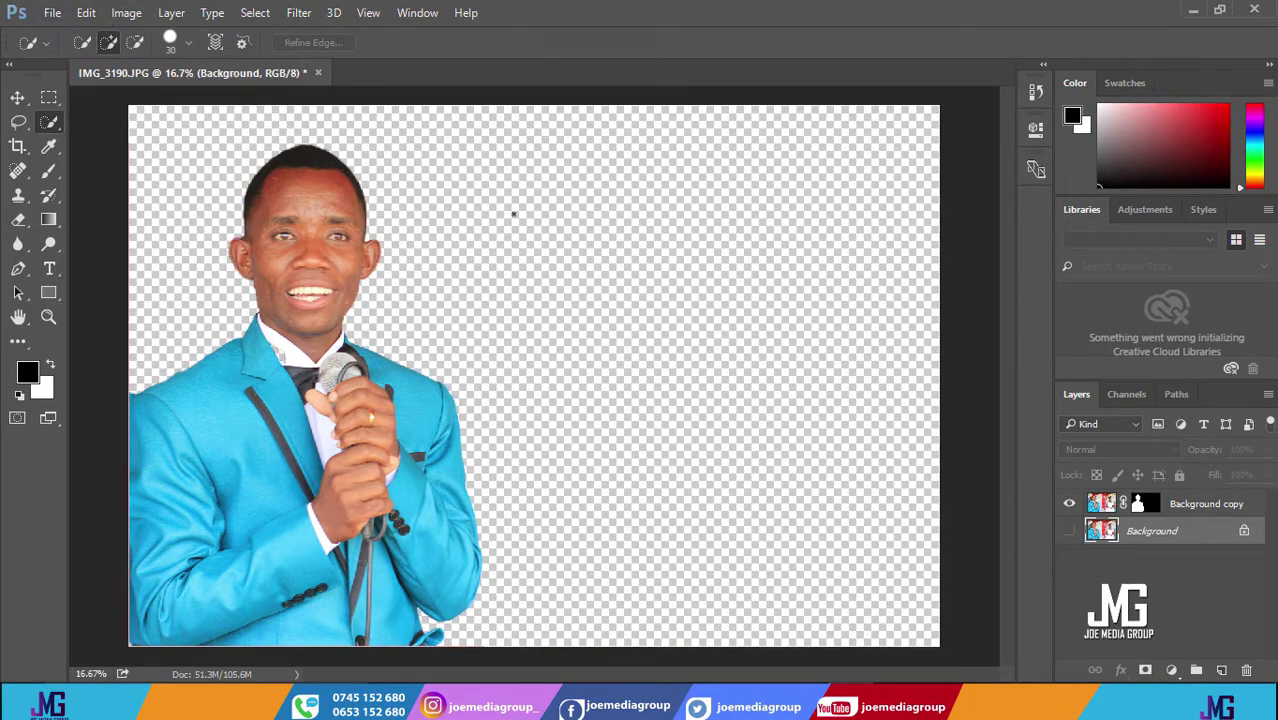
left_click(52, 12)
left_click(139, 381)
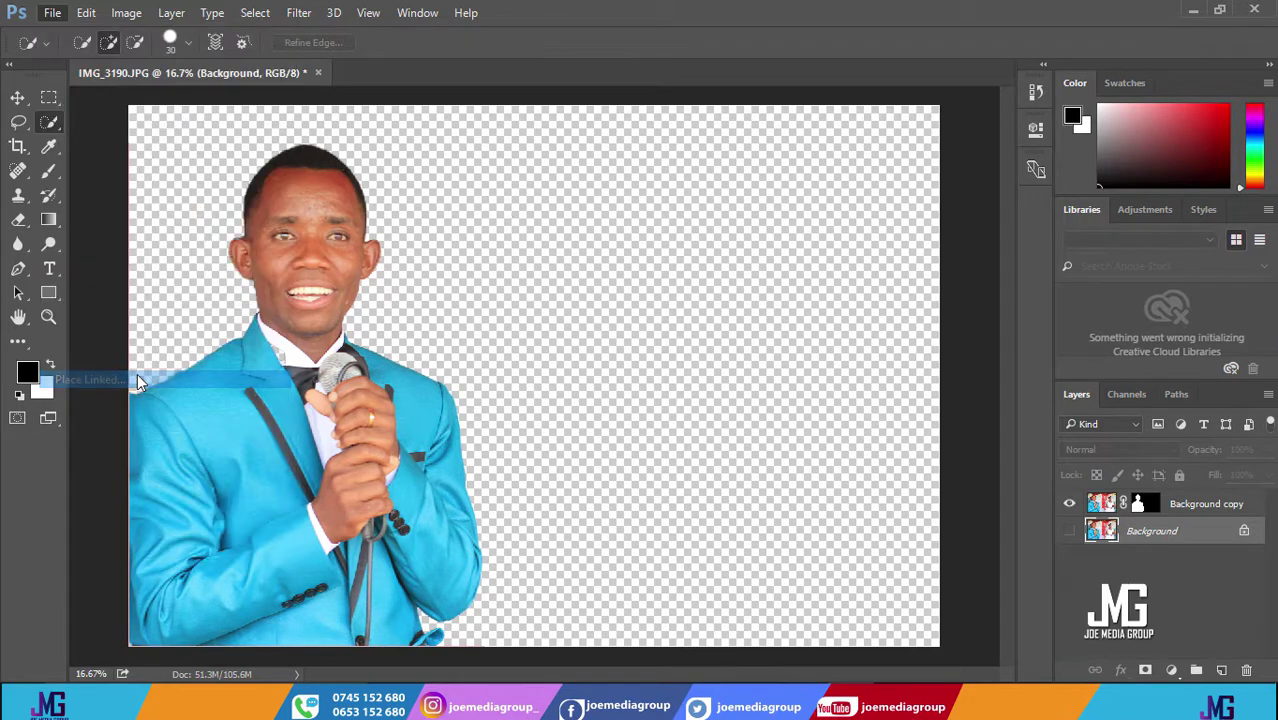
left_click_drag(623, 118, 617, 148)
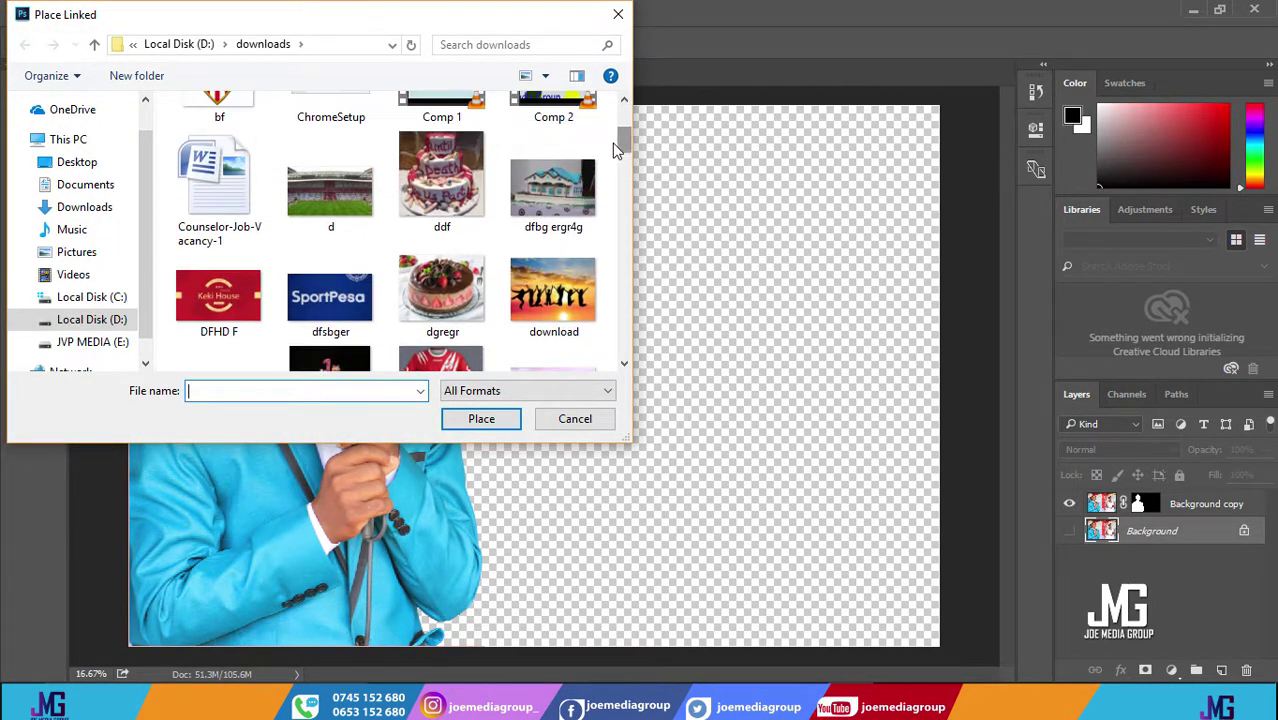
double_click(236, 295)
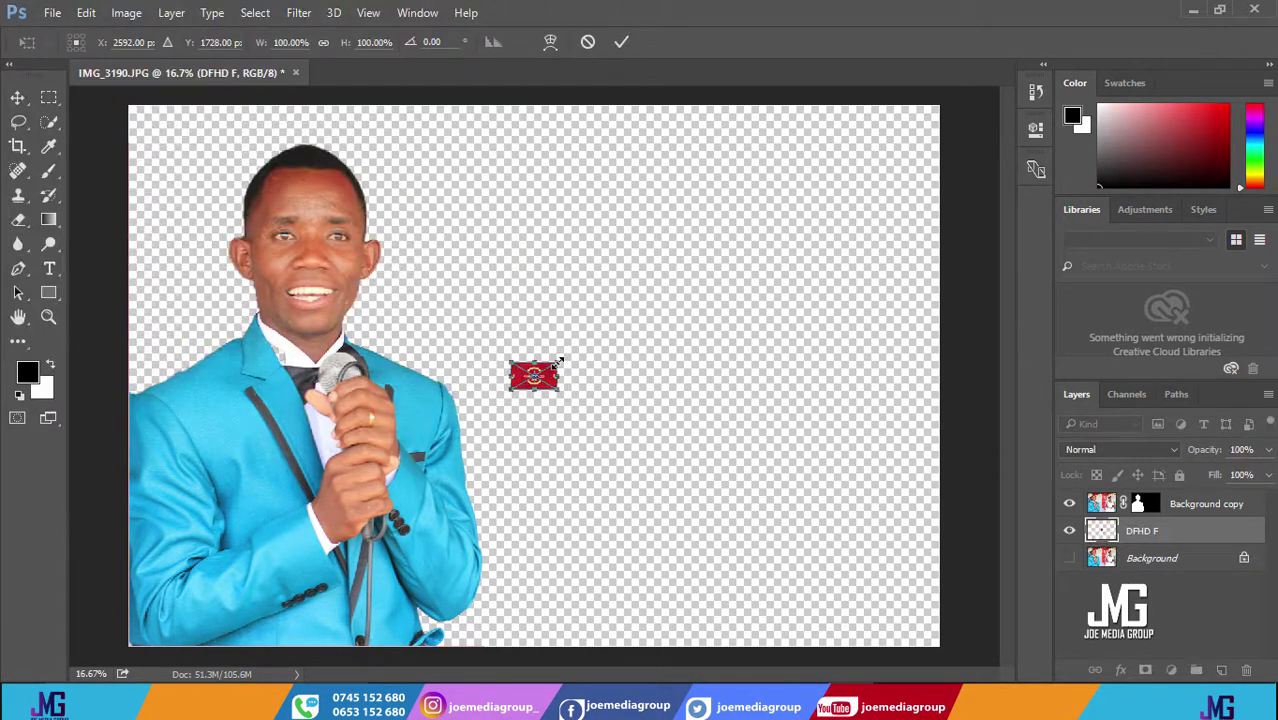
- Scale the placed DFHD F logo up to fill the canvas and commit
left_click_drag(558, 362, 1000, 95)
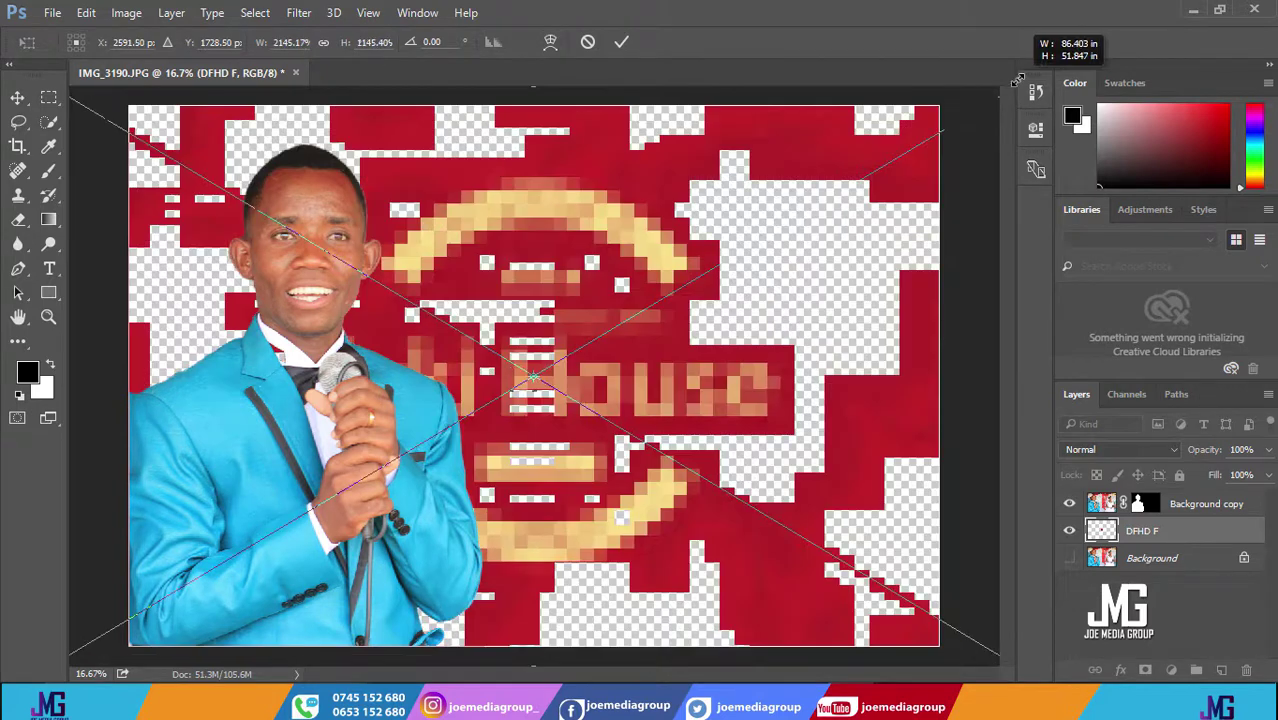
left_click(621, 42)
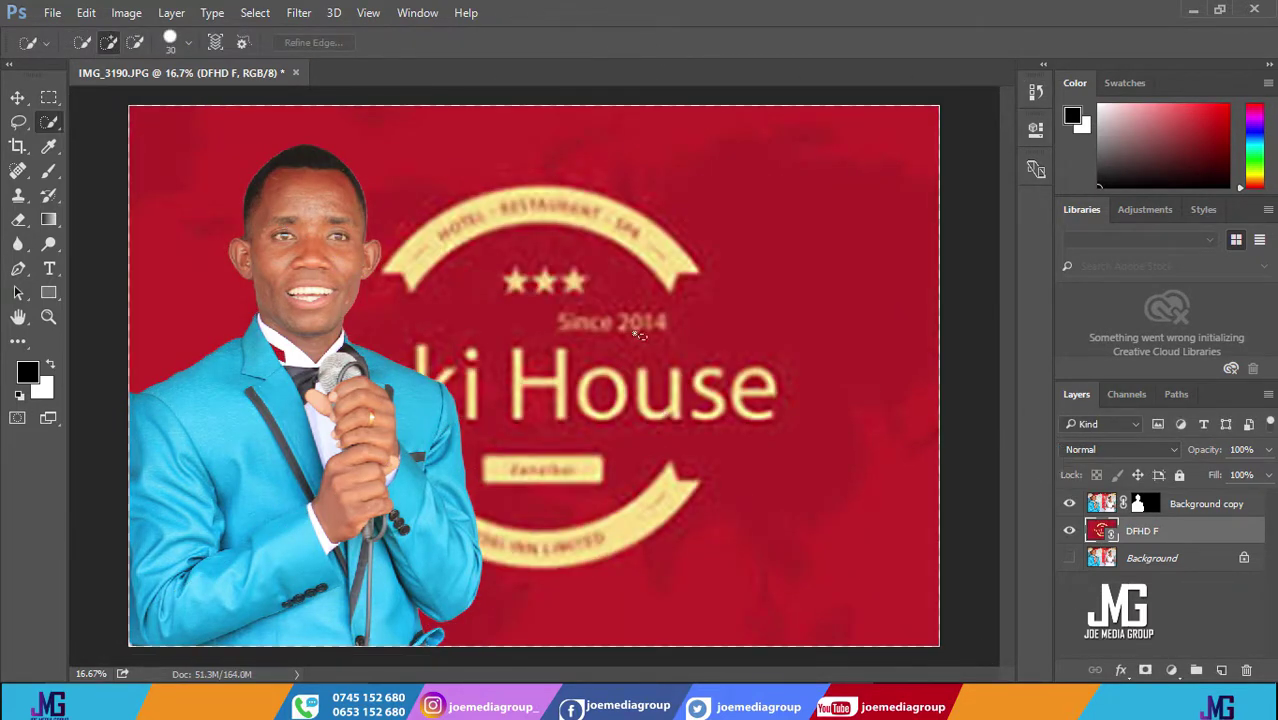
left_click(640, 334)
- Apply a 16.6 px Gaussian Blur smart filter to the DFHD F layer and expand its Smart Filters
left_click(298, 12)
left_click(330, 33)
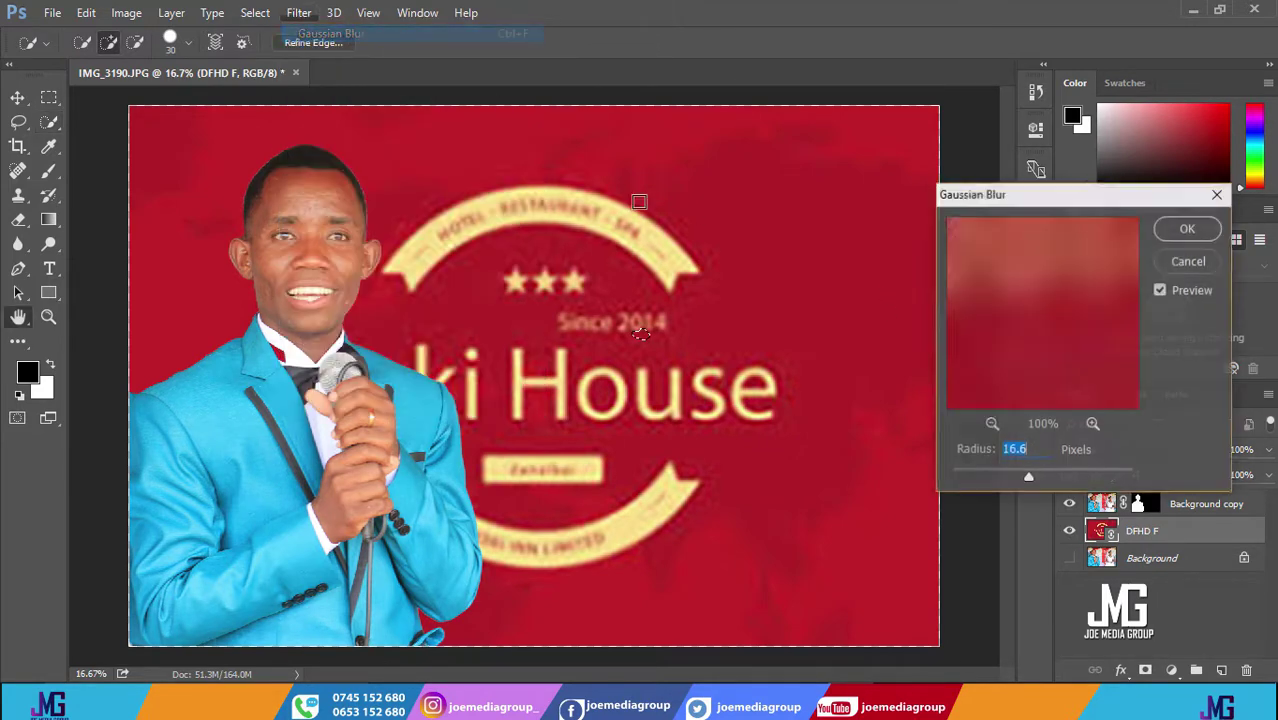
left_click(1180, 229)
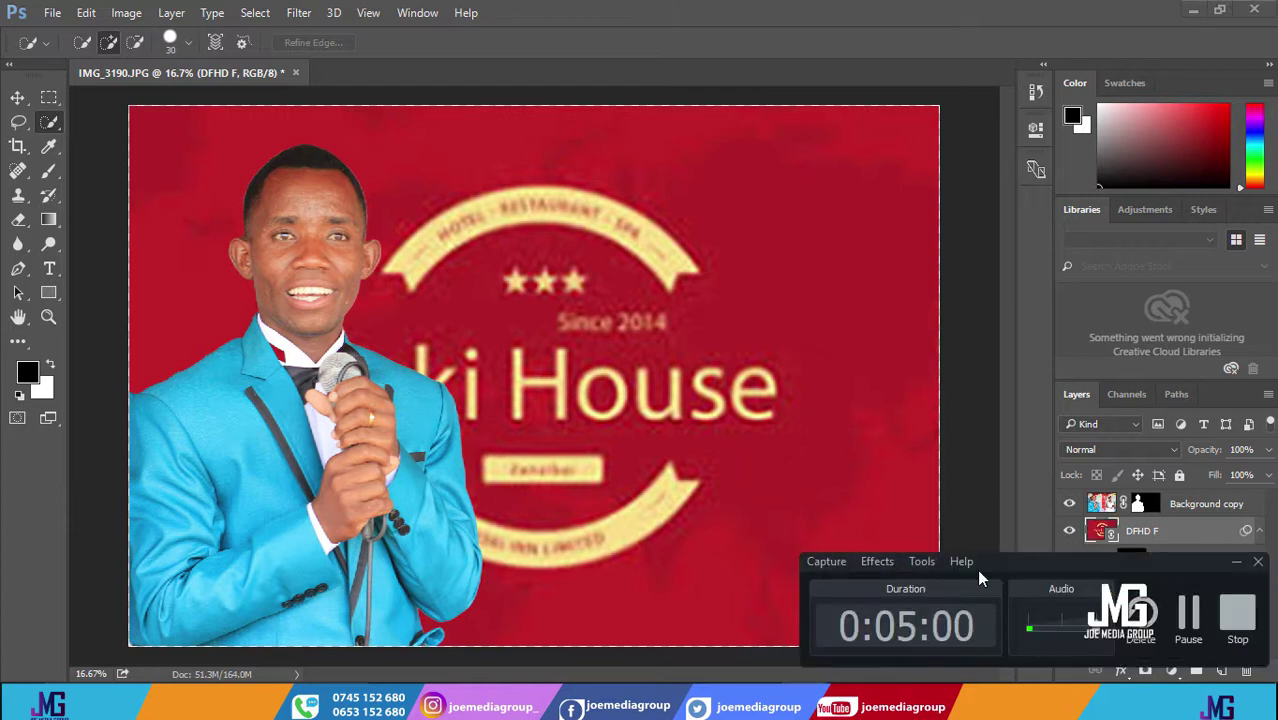
left_click(1237, 637)
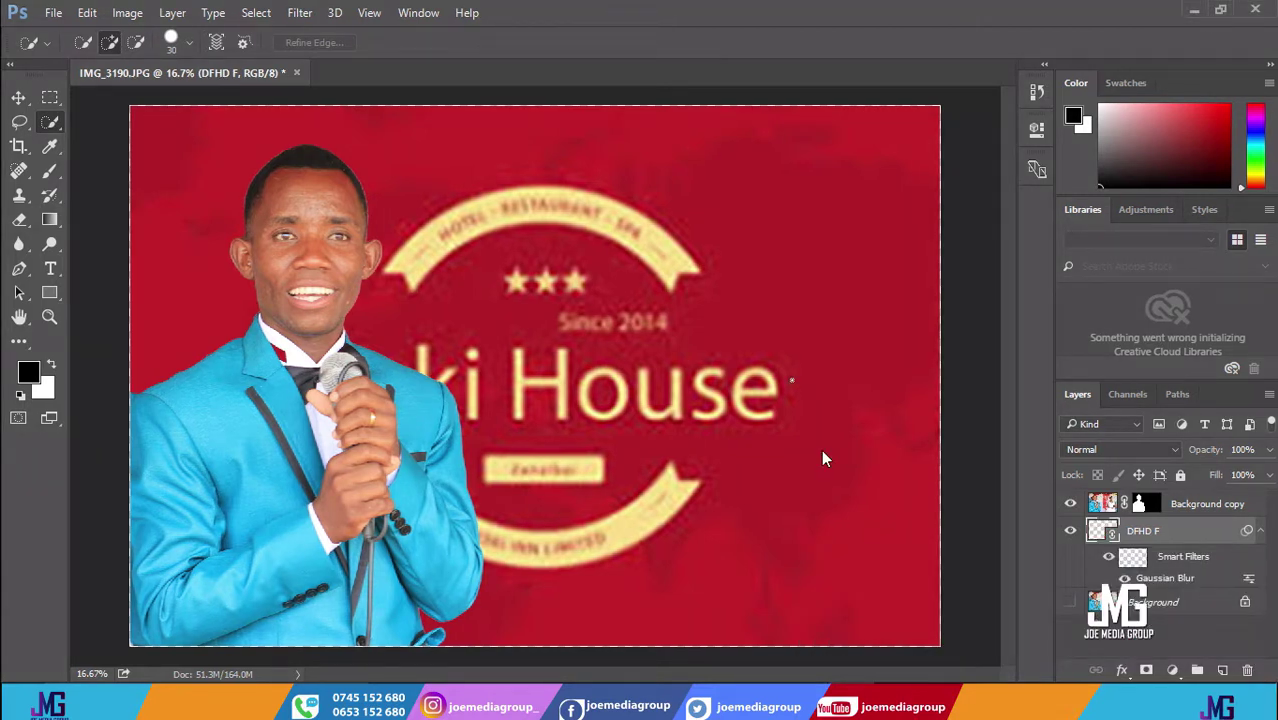